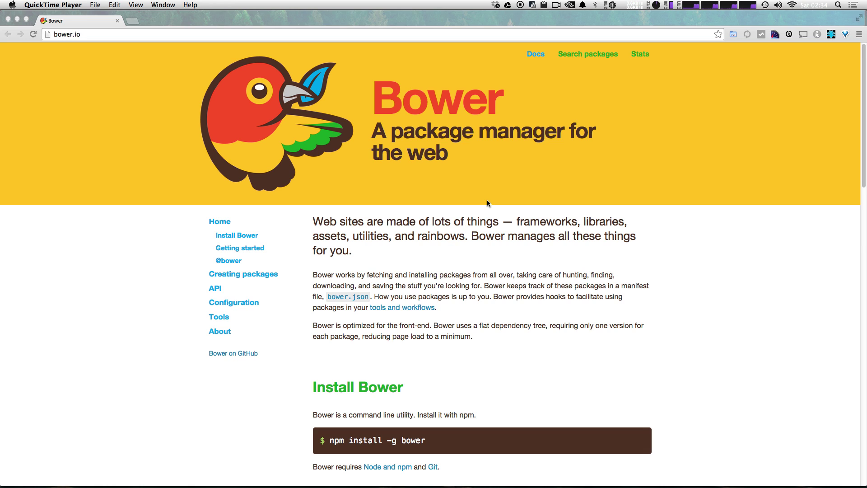
# Step: Copy the npm install -g bower command from the Bower homepage's Install Bower section
pyautogui.scroll(-3, 487, 203)
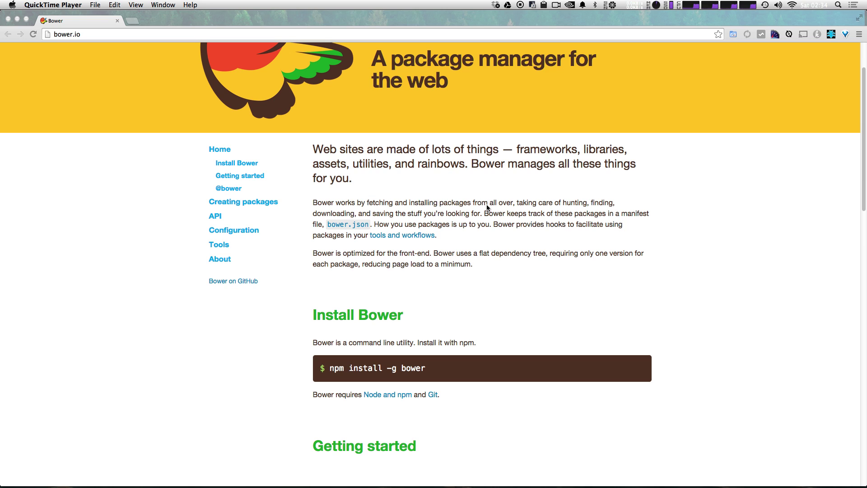
pyautogui.click(442, 369)
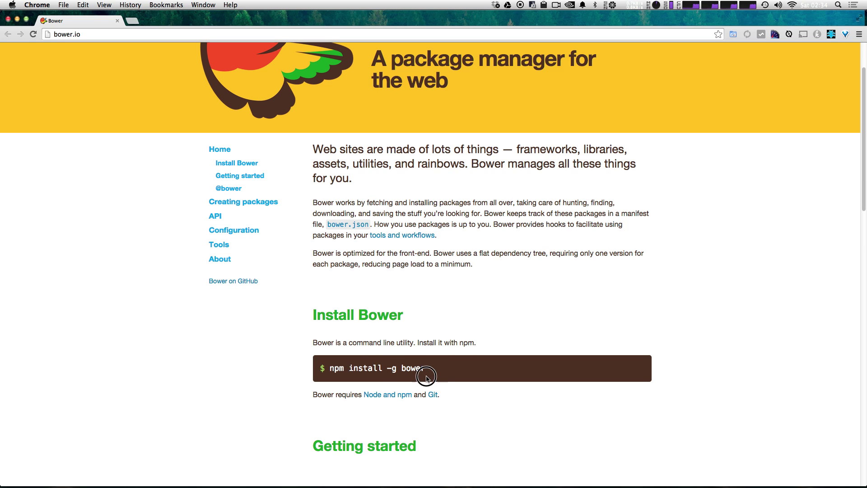
pyautogui.moveTo(443, 367); pyautogui.dragTo(326, 369)
pyautogui.press('super+c')
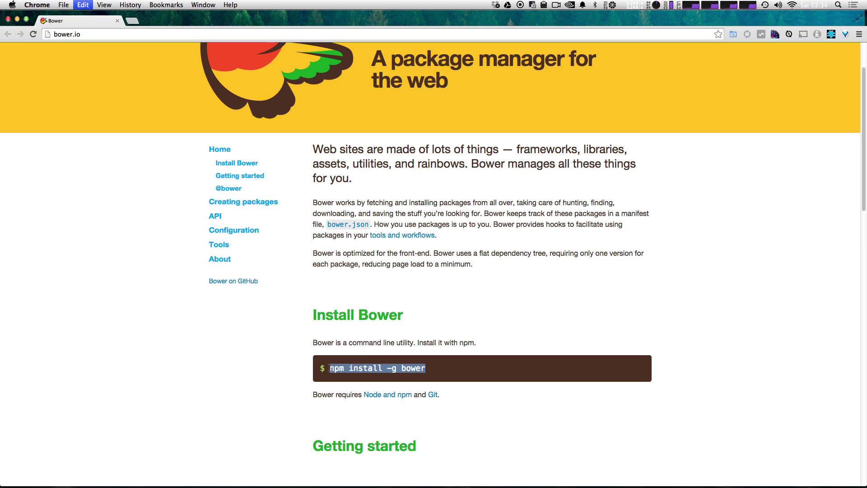
pyautogui.press('super+Tab')
pyautogui.press('super+Tab')
pyautogui.press('super+Tab')
pyautogui.press('super+Tab')
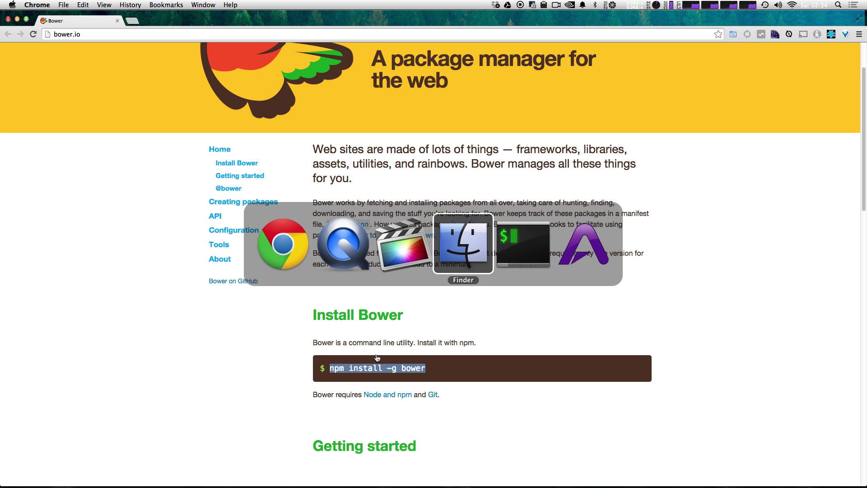
# Step: Enlarge the terminal text and run the pasted npm install -g bower command
pyautogui.press('super+plus')
pyautogui.press('super+plus')
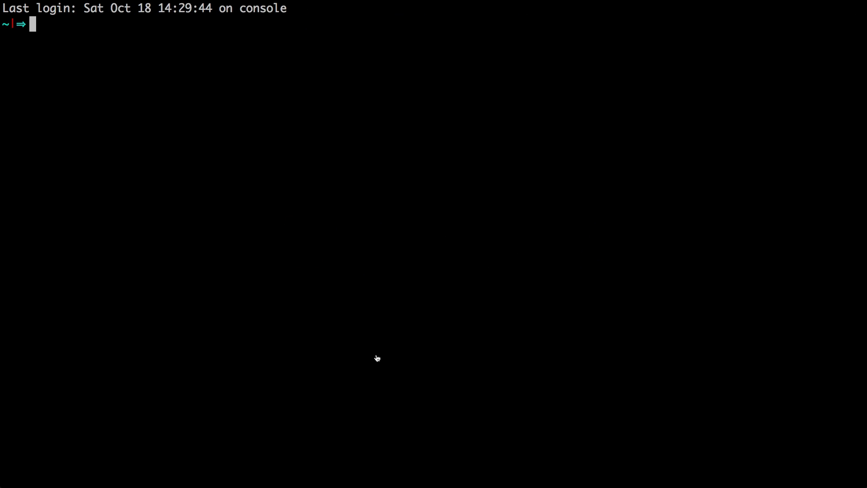
pyautogui.press('super+v')
pyautogui.press('Return')
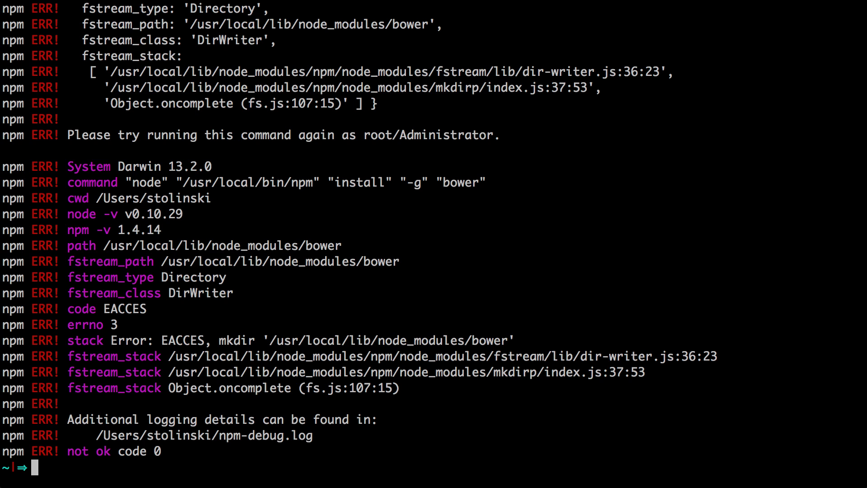
# Step: Rerun it as sudo npm install -g bower and enter the account password
pyautogui.write('sudo npm install -g bower')
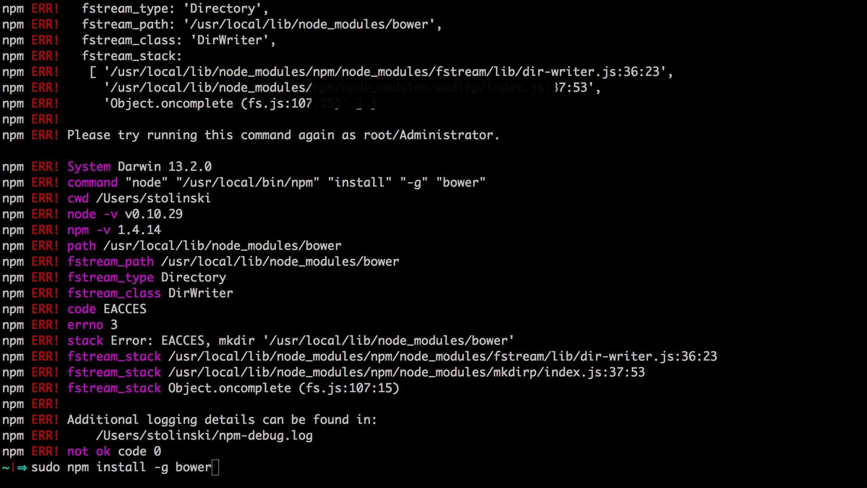
pyautogui.click(359, 386)
pyautogui.press('Return')
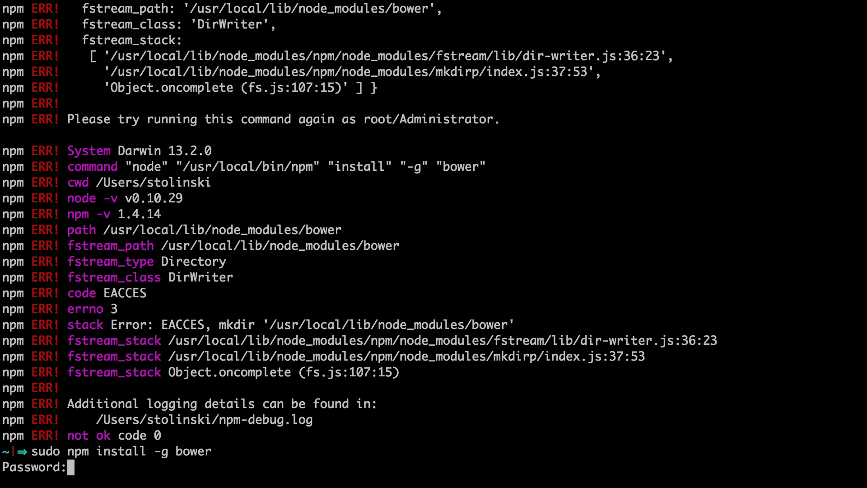
pyautogui.press('Return')
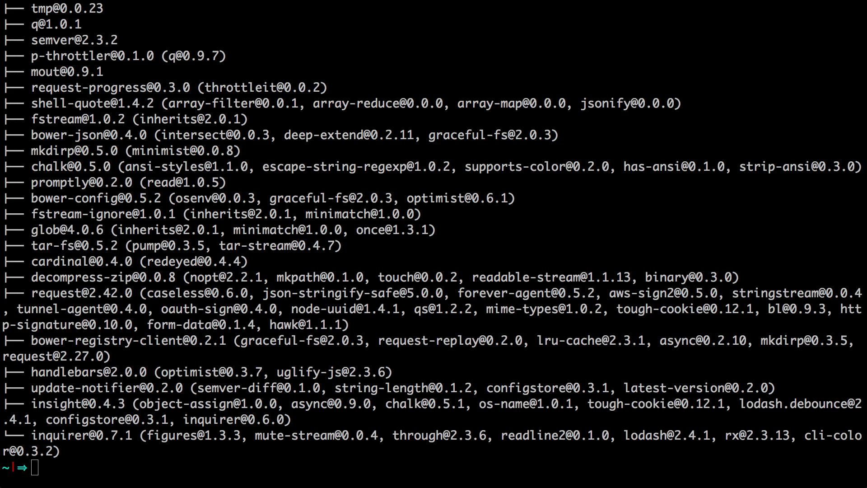
# Step: Move into Sites/leveluptuts and list its contents
pyautogui.write('cd Si')
pyautogui.press('Tab')
pyautogui.press('Return')
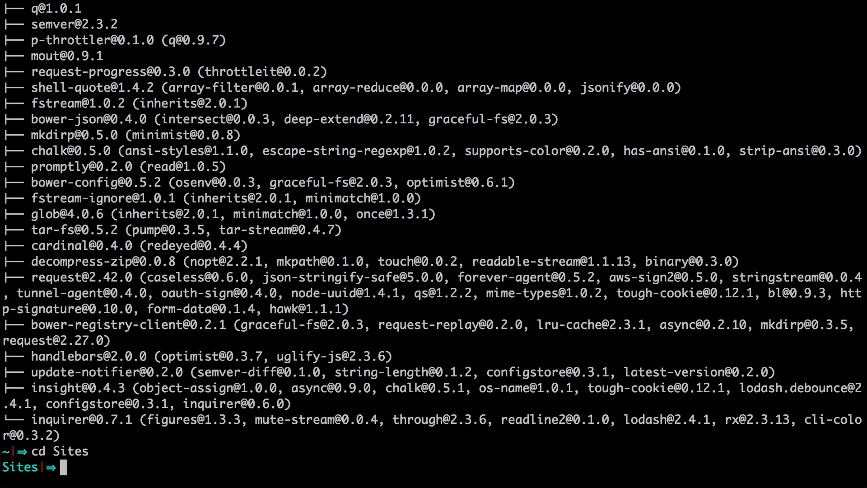
pyautogui.write('cd level')
pyautogui.press('Tab')
pyautogui.press('Return')
pyautogui.write('l')
pyautogui.press('Return')
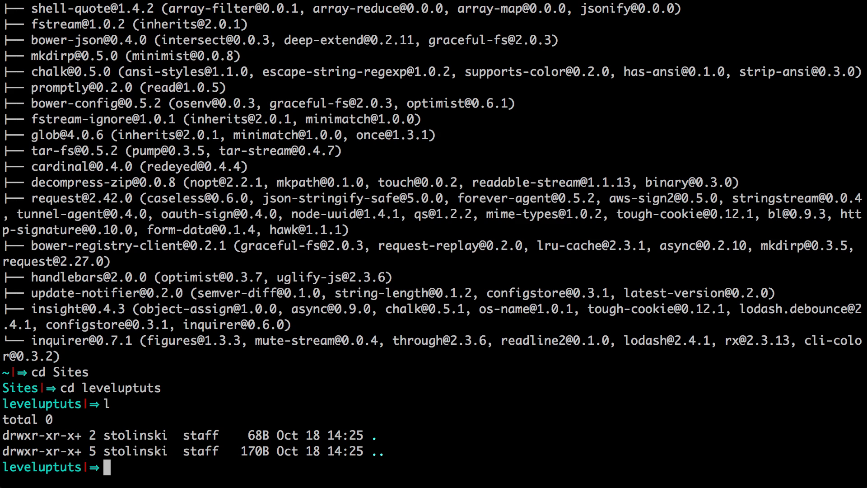
# Step: Create and enter a new polymer folder, then start bower init
pyautogui.write('mkdir poly')
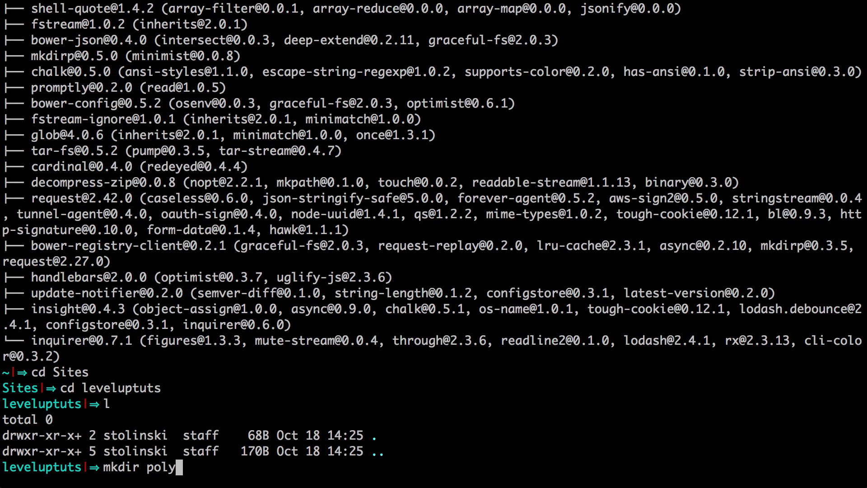
pyautogui.write('mer')
pyautogui.press('Return')
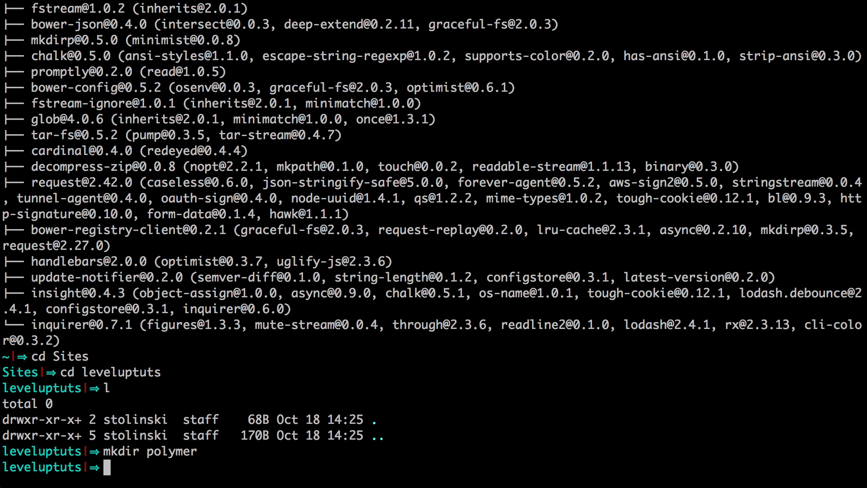
pyautogui.write('cd po')
pyautogui.press('Tab')
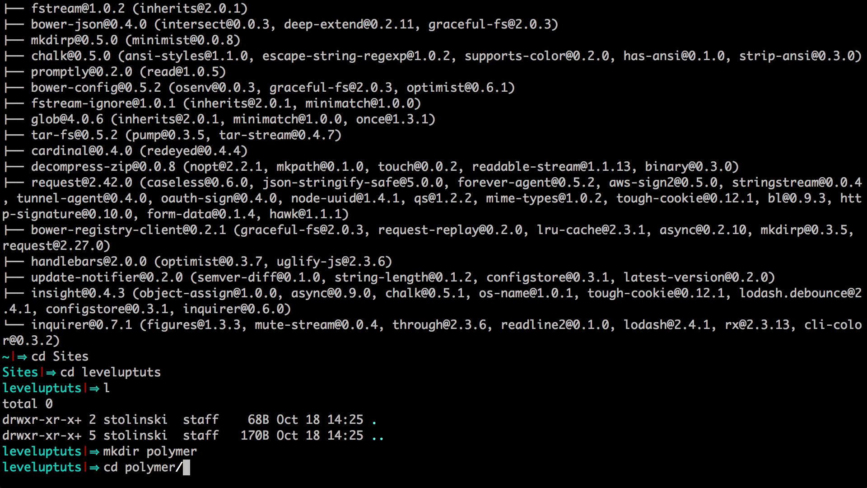
pyautogui.press('Return')
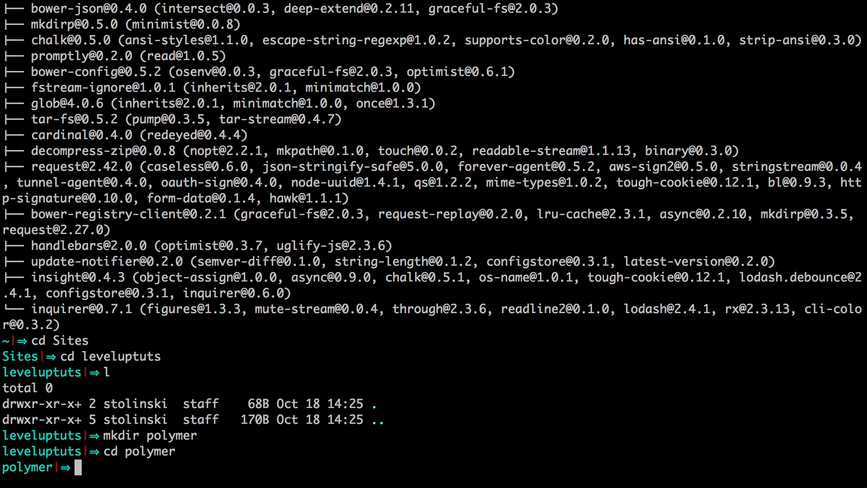
pyautogui.write('bower ')
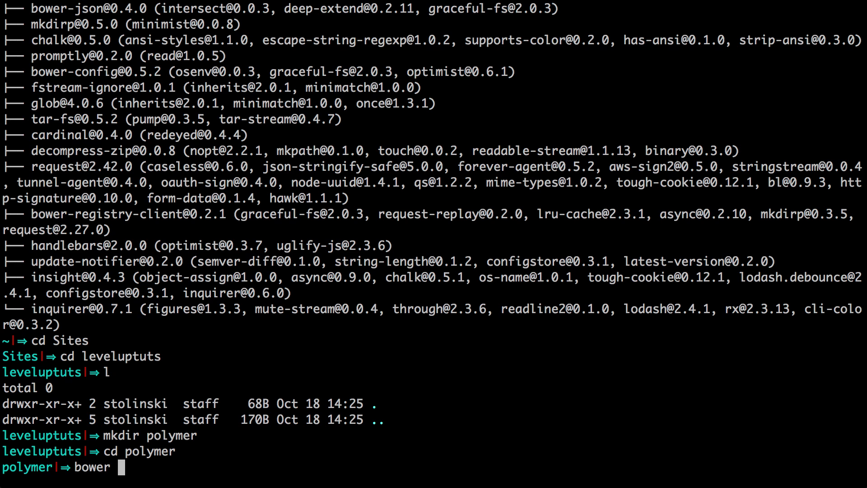
pyautogui.write('init')
# Step: Allow anonymous usage statistics and keep the default name polymer and version 0.0.0
pyautogui.press('Return')
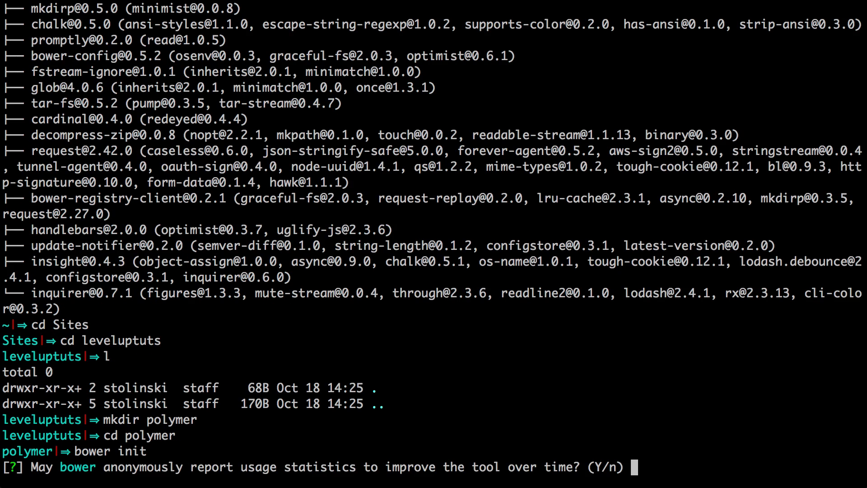
pyautogui.write('Y')
pyautogui.press('Return')
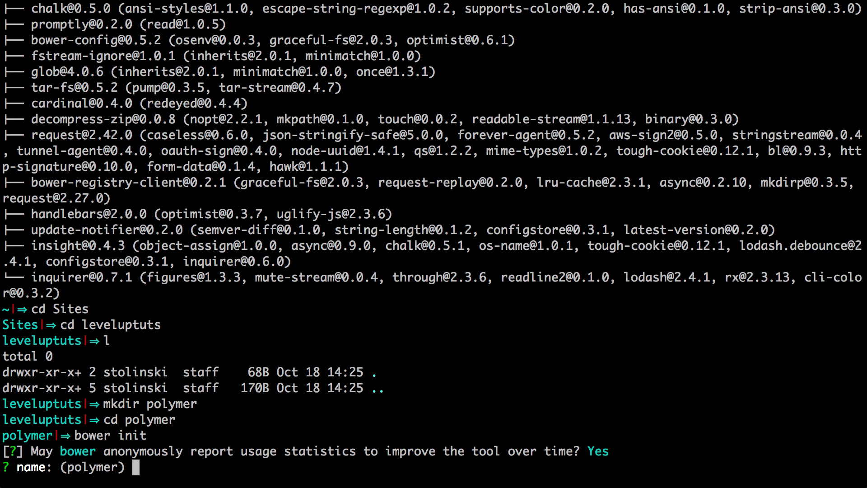
pyautogui.press('Return')
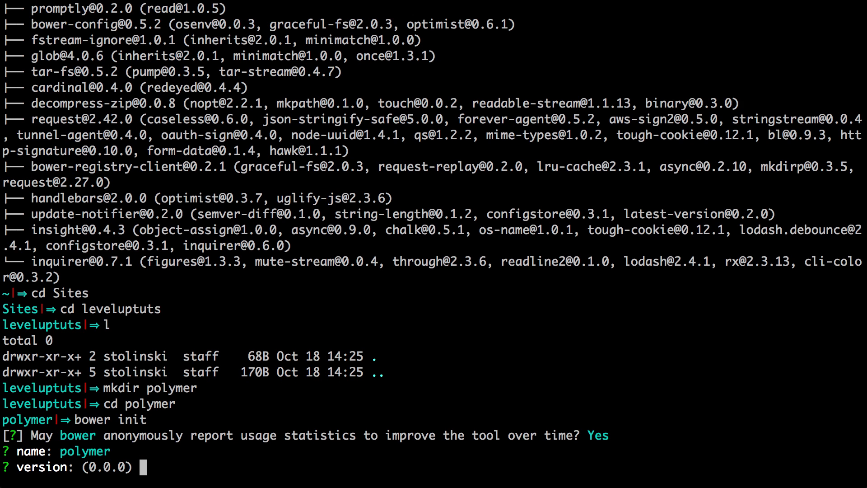
pyautogui.press('Return')
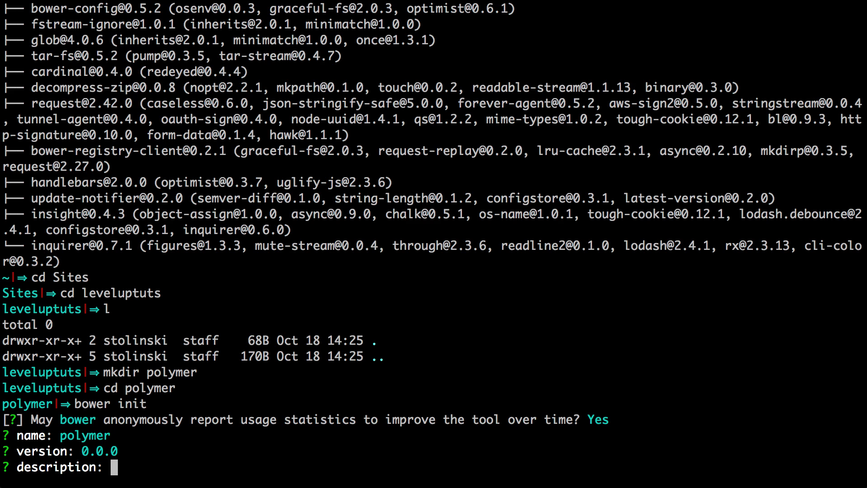
# Step: Enter the description 'Level Up Polymer test' and main file index.html
pyautogui.write('Level UP')
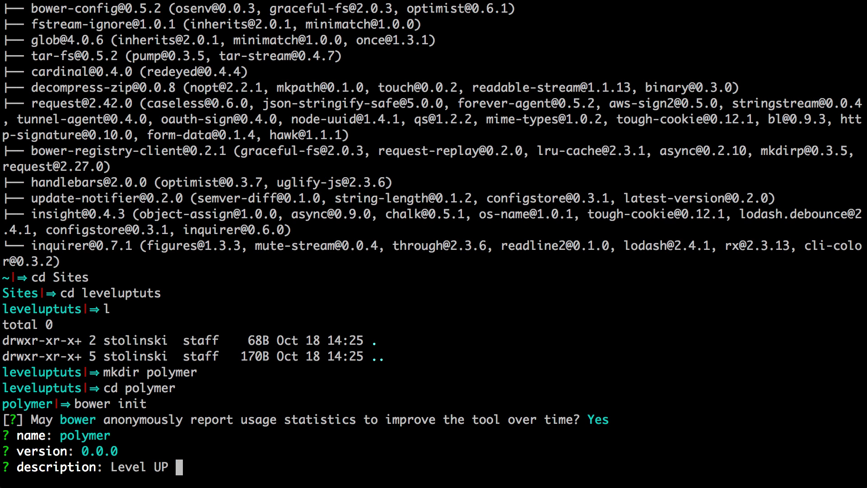
pyautogui.press('BackSpace')
pyautogui.press('BackSpace')
pyautogui.write('p Poly')
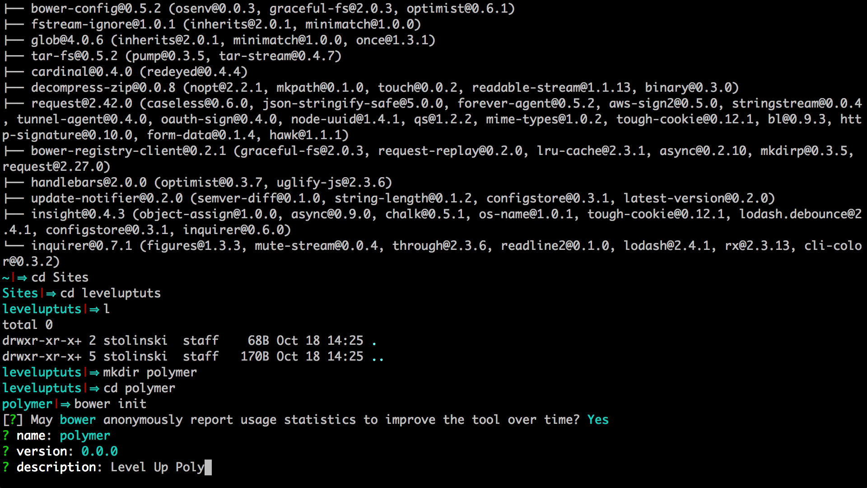
pyautogui.write('mer')
pyautogui.press('BackSpace')
pyautogui.press('BackSpace')
pyautogui.press('BackSpace')
pyautogui.write('mer test')
pyautogui.press('Return')
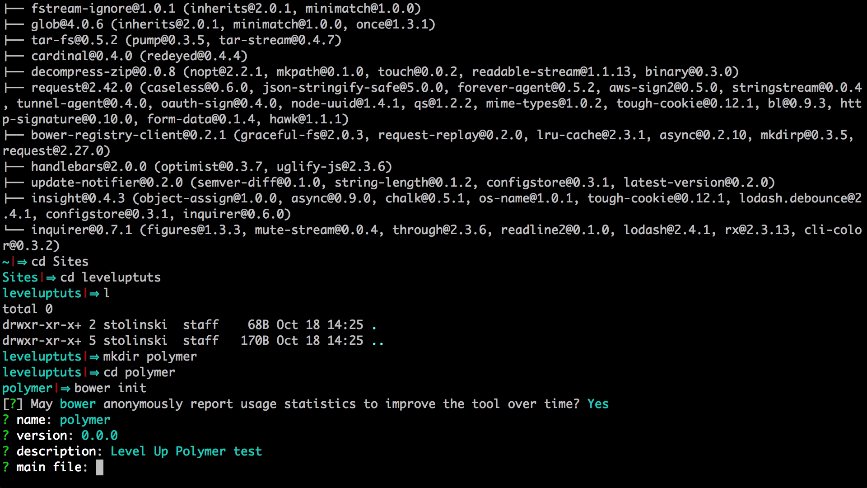
pyautogui.write('index.html')
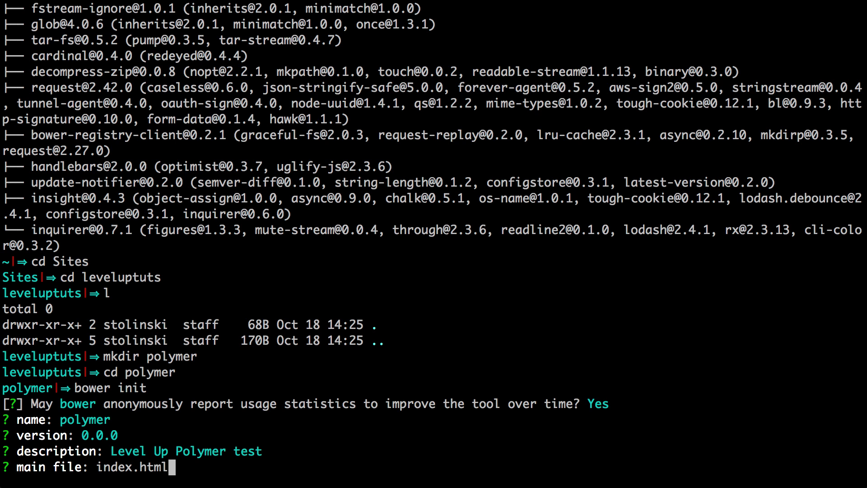
pyautogui.press('Return')
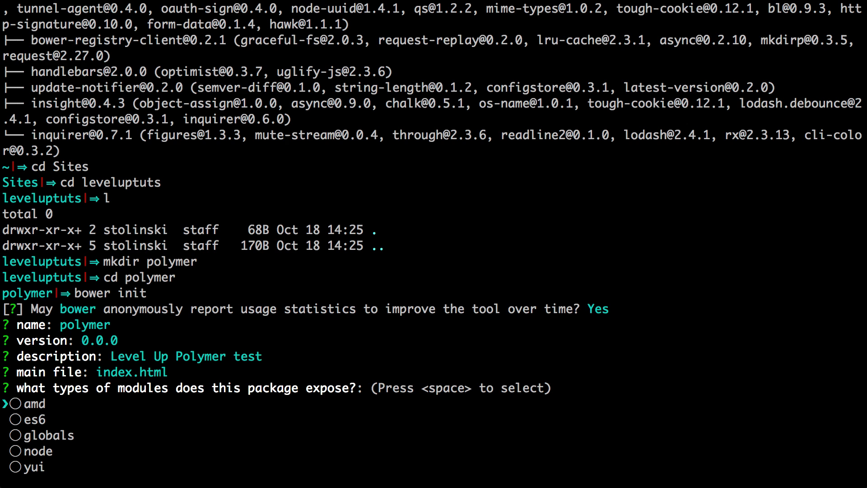
# Step: Accept the defaults for keywords, authors, MIT licence, dependencies and ignore list, and confirm bower.json
pyautogui.press('Return')
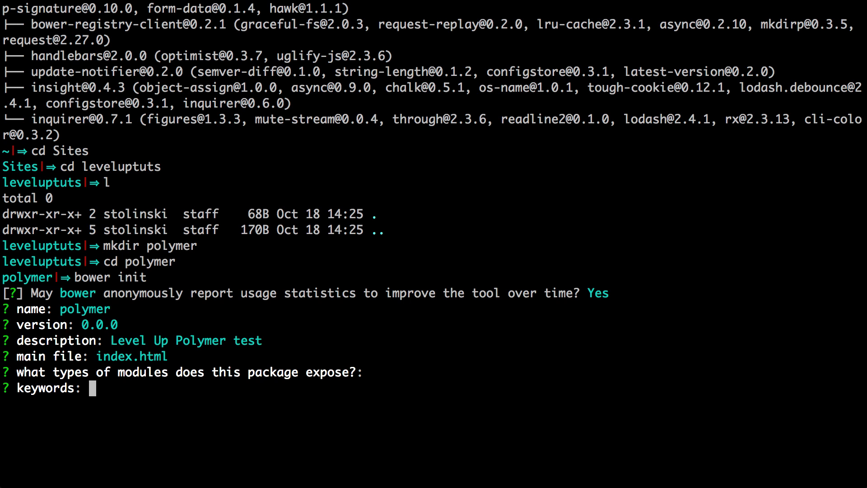
pyautogui.press('Return')
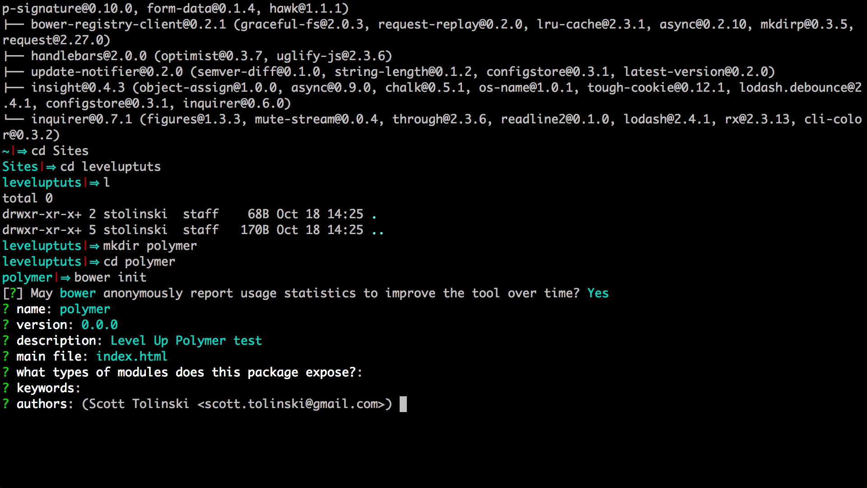
pyautogui.press('Return')
pyautogui.press('Return')
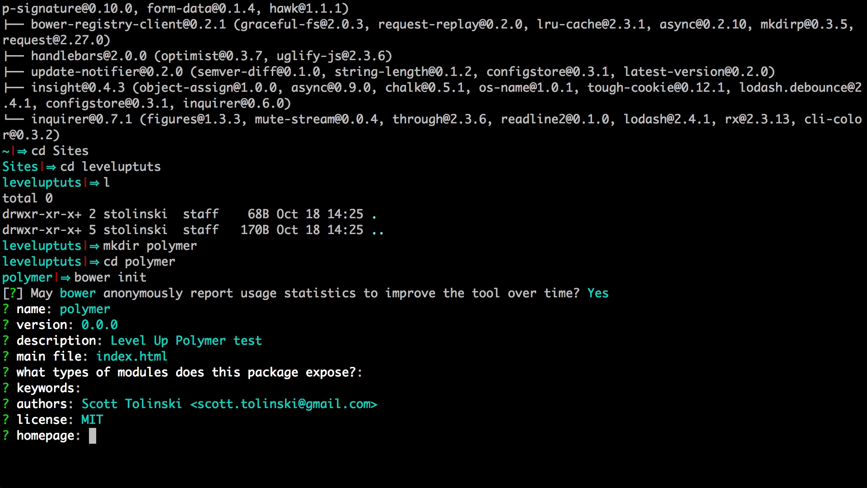
pyautogui.press('Return')
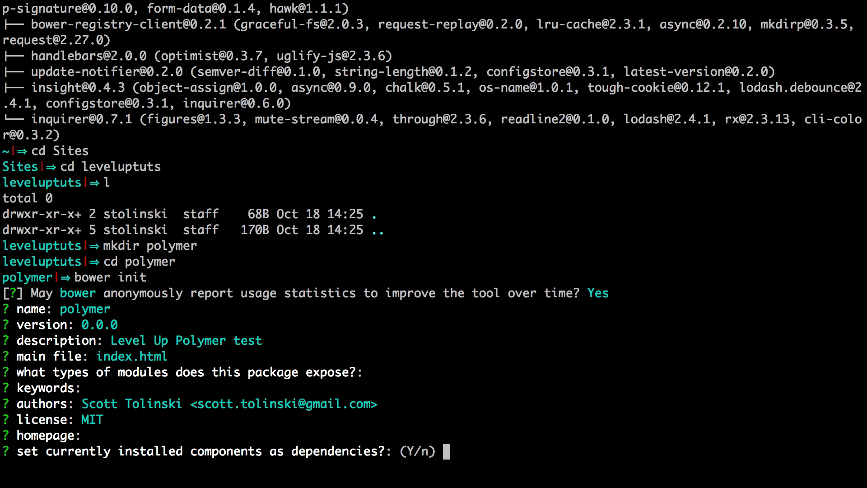
pyautogui.press('Return')
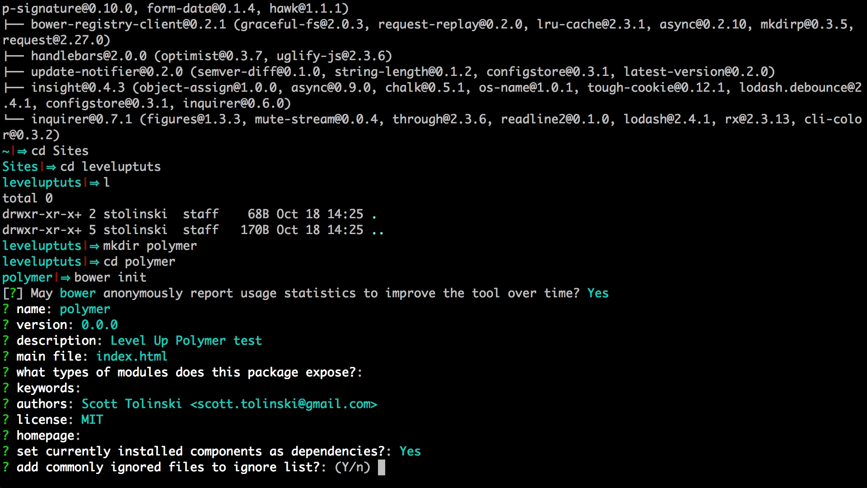
pyautogui.press('Return')
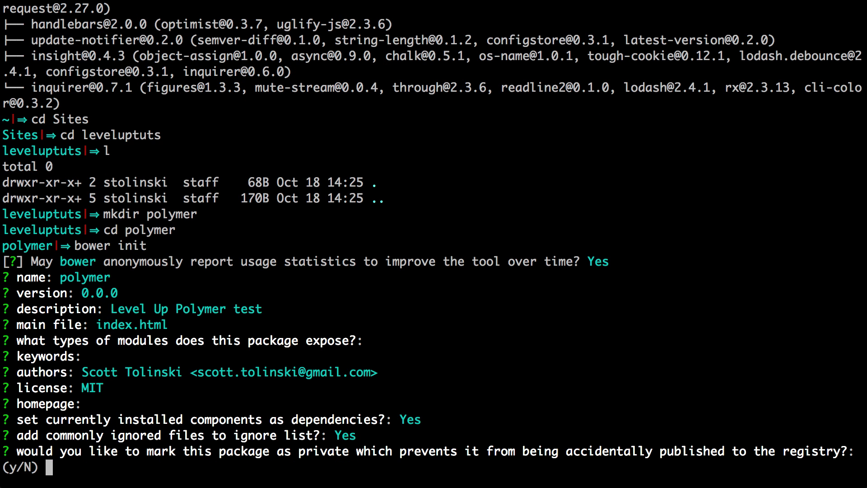
pyautogui.press('Return')
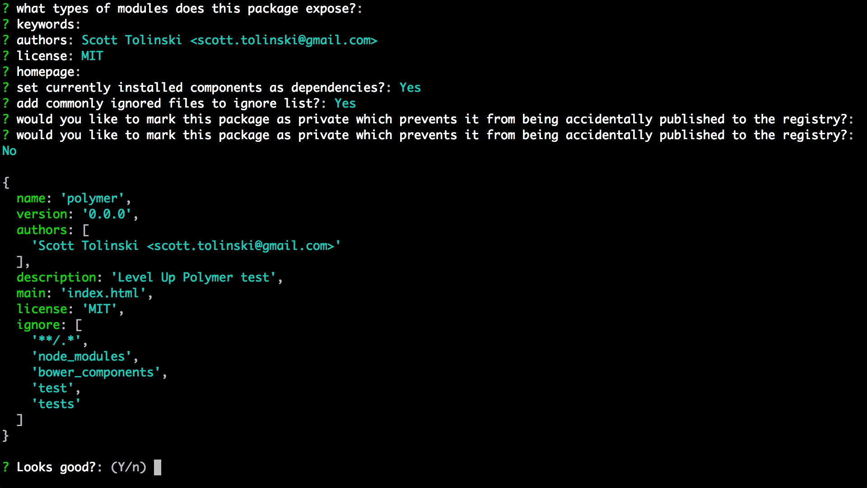
pyautogui.write('Y')
pyautogui.press('Return')
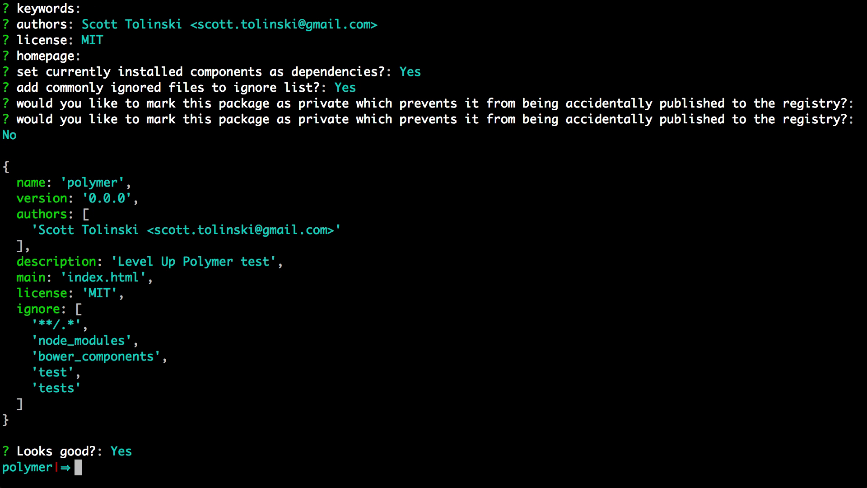
# Step: List the folder showing only bower.json, then run bower install --save Polymer/polymer
pyautogui.write('ls')
pyautogui.press('Return')
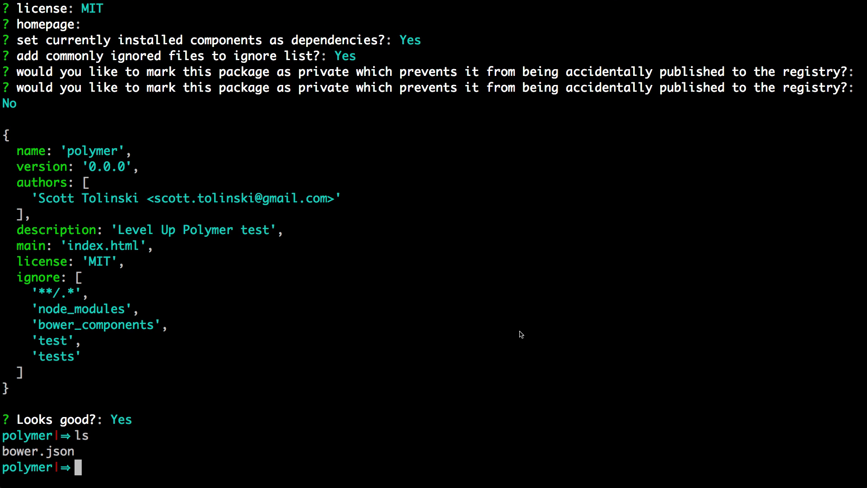
pyautogui.write('bower in')
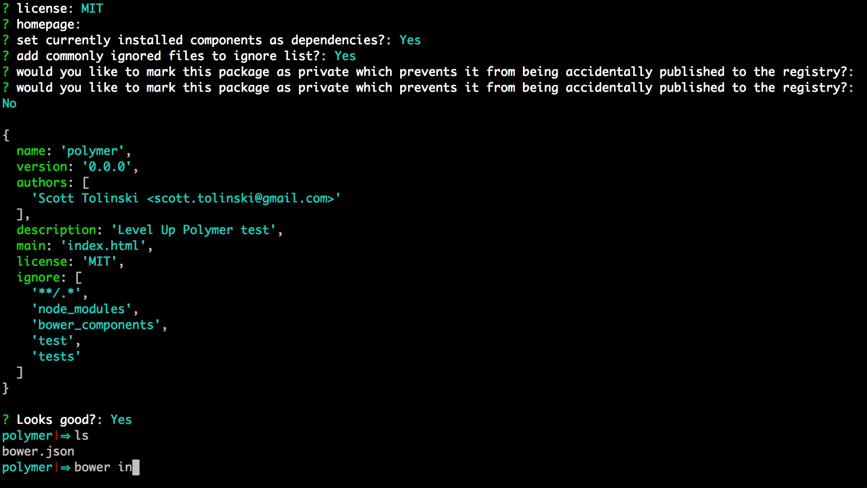
pyautogui.write('stall --')
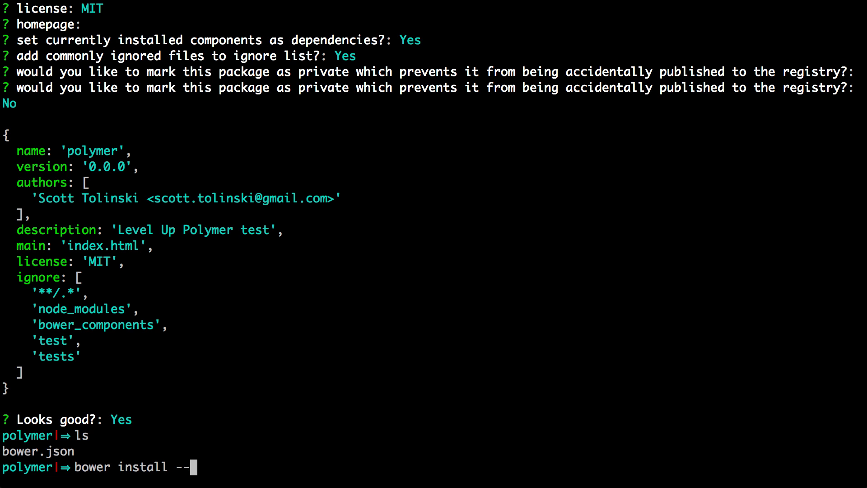
pyautogui.write('save po')
pyautogui.press('BackSpace')
pyautogui.press('BackSpace')
pyautogui.write('P')
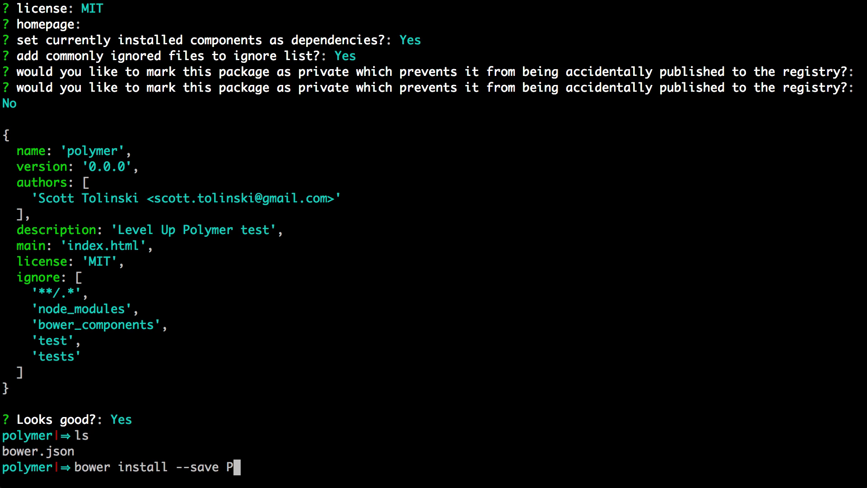
pyautogui.write('olymer/')
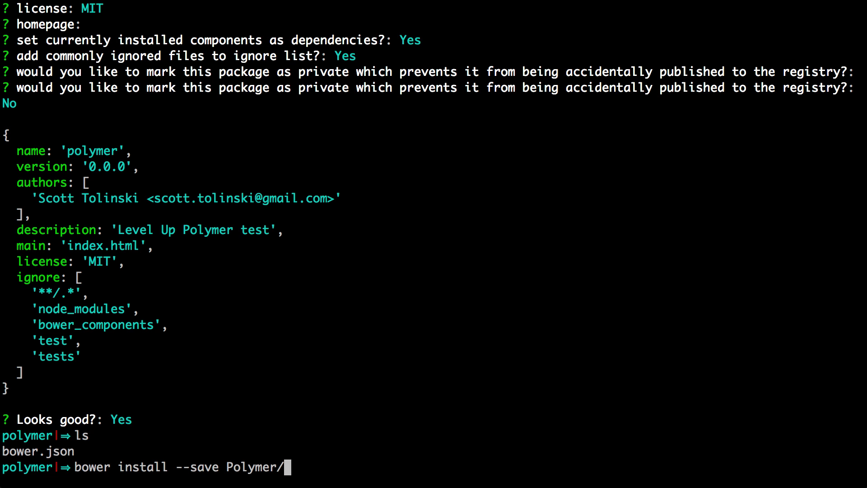
pyautogui.write('polymer')
pyautogui.press('BackSpace')
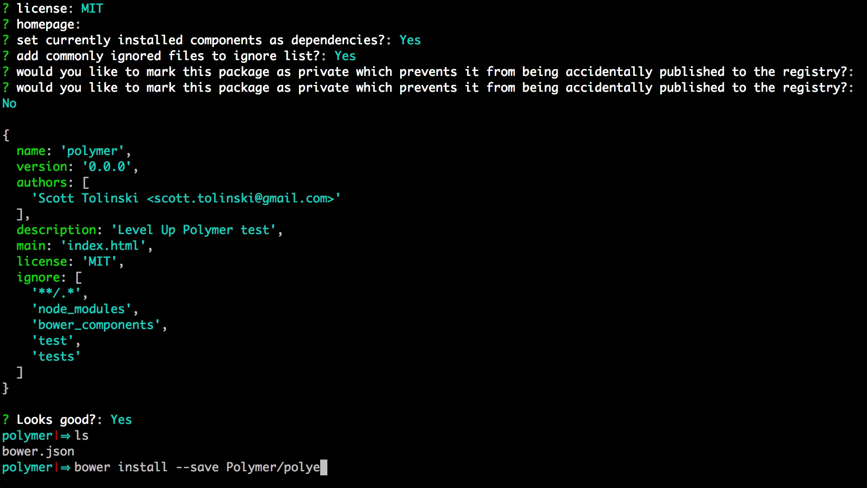
pyautogui.press('BackSpace')
pyautogui.write('mer')
pyautogui.press('Return')
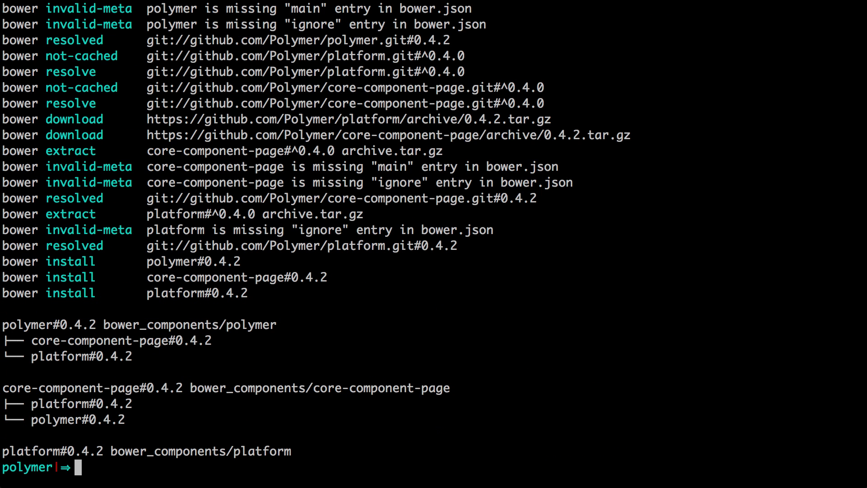
# Step: List the project and inspect bower_components' core-component-page, platform and polymer folders
pyautogui.write('ls')
pyautogui.press('Return')
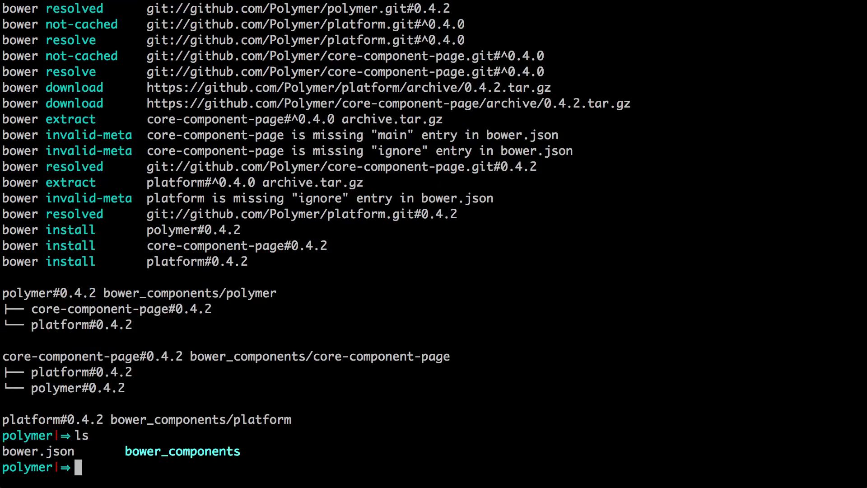
pyautogui.write('cd bo')
pyautogui.press('Tab')
pyautogui.press('Return')
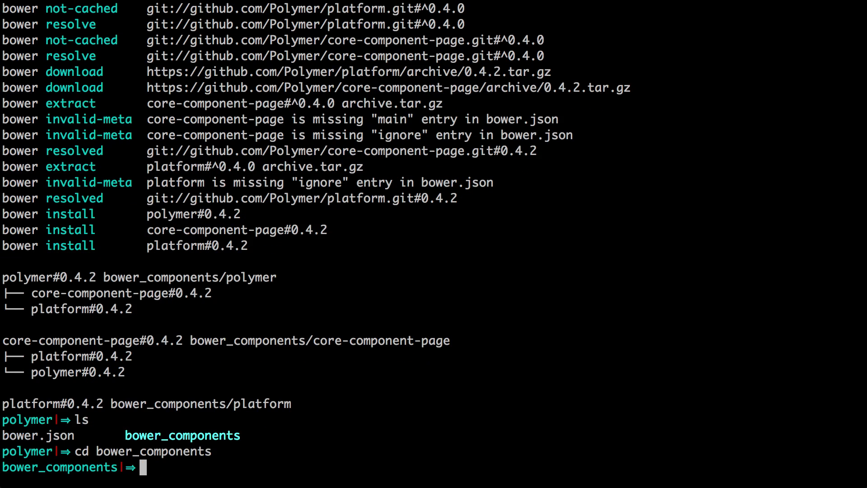
pyautogui.write('l')
pyautogui.press('Return')
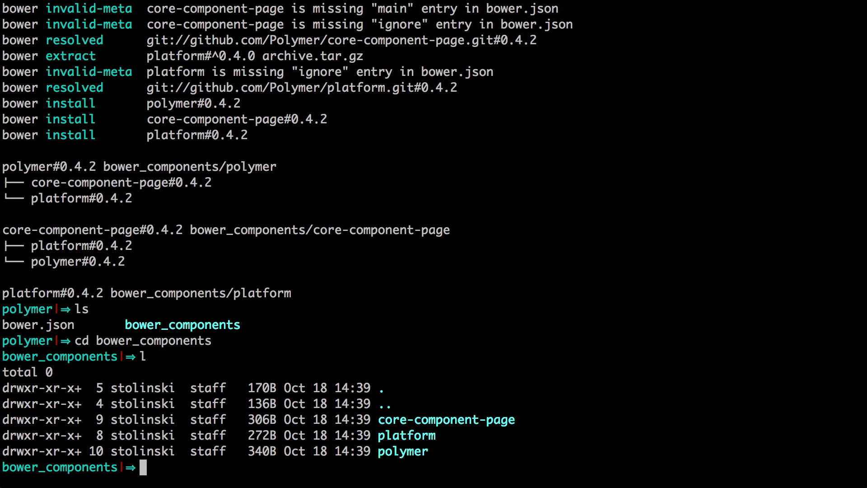
pyautogui.moveTo(430, 420); pyautogui.dragTo(478, 420)
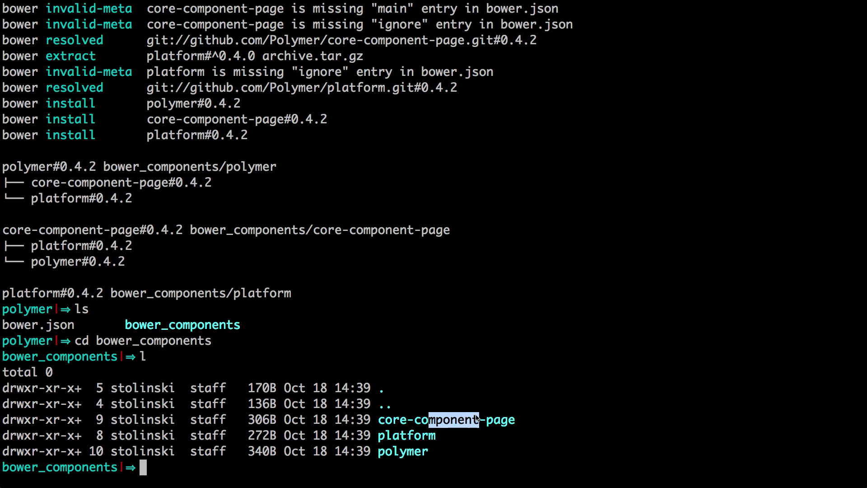
# Step: Go back up to the polymer folder and list its contents
pyautogui.write('cd ..')
pyautogui.press('Return')
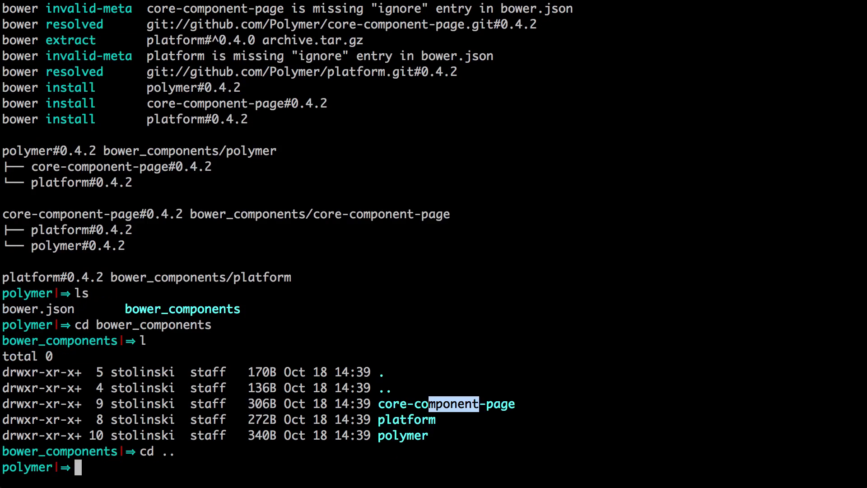
pyautogui.write('l')
pyautogui.press('Return')
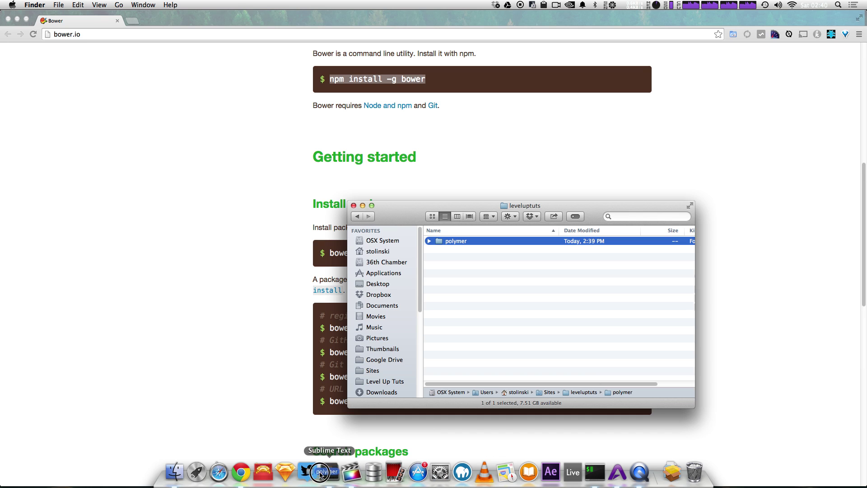
# Step: In Sublime Text, create a new file in the polymer folder and save it as index.html
pyautogui.click(329, 471)
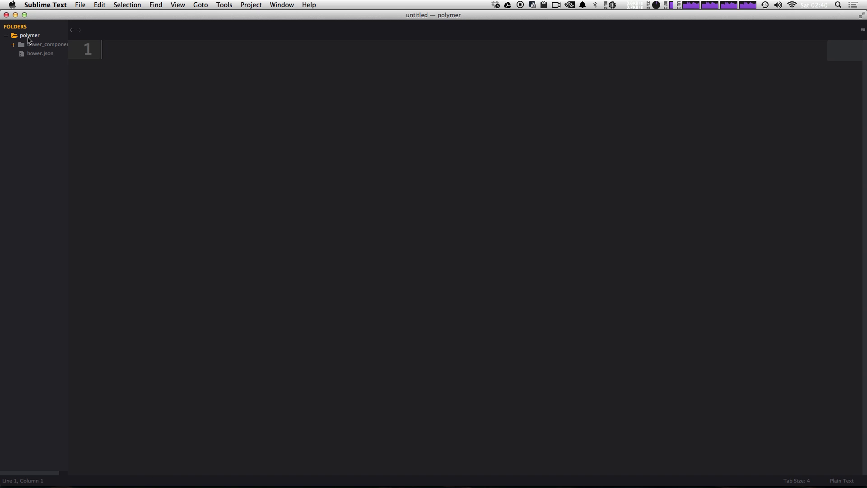
pyautogui.rightClick(28, 40)
pyautogui.click(36, 41)
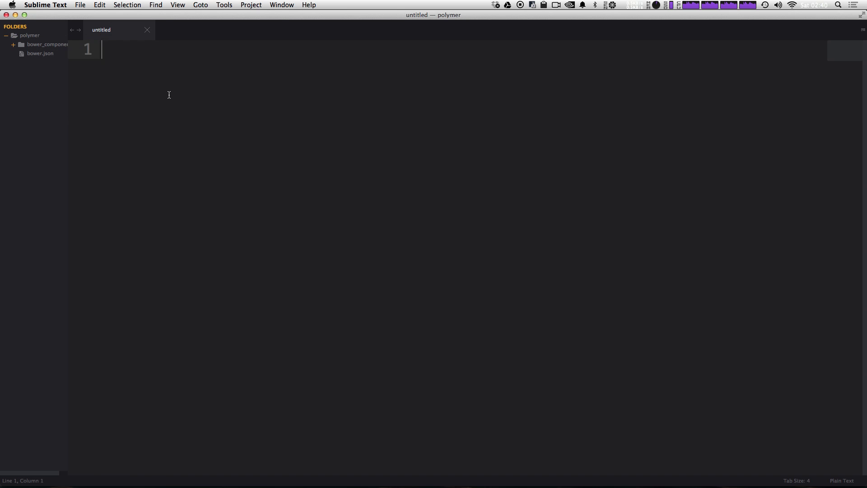
pyautogui.press('super+s')
pyautogui.write('index.htm')
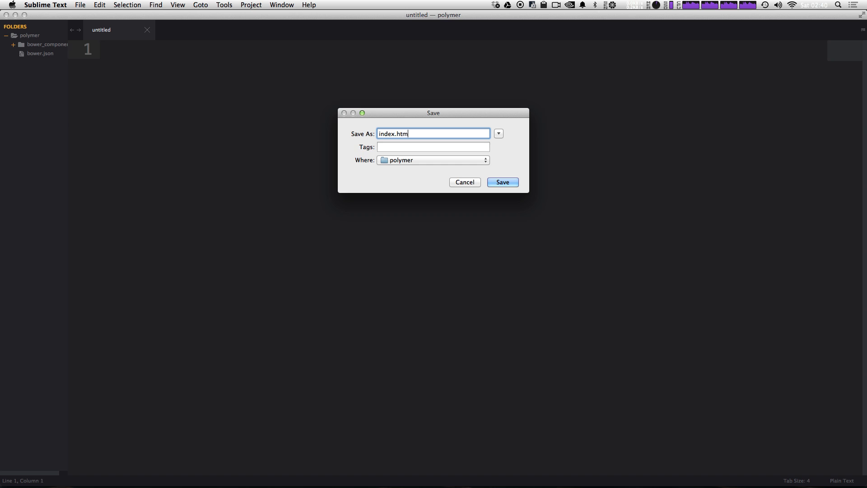
pyautogui.write('l')
pyautogui.press('Return')
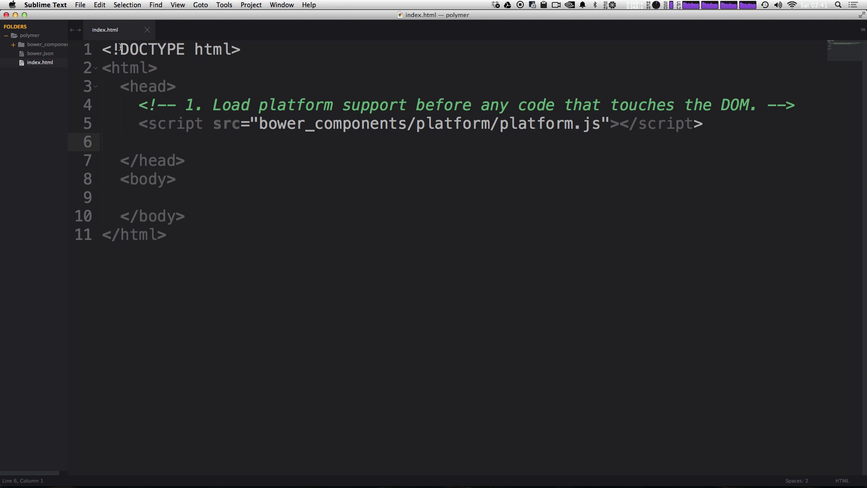
# Step: Review the head's platform comment and bower_components/platform/platform.js script tag in index.html
pyautogui.click(210, 66)
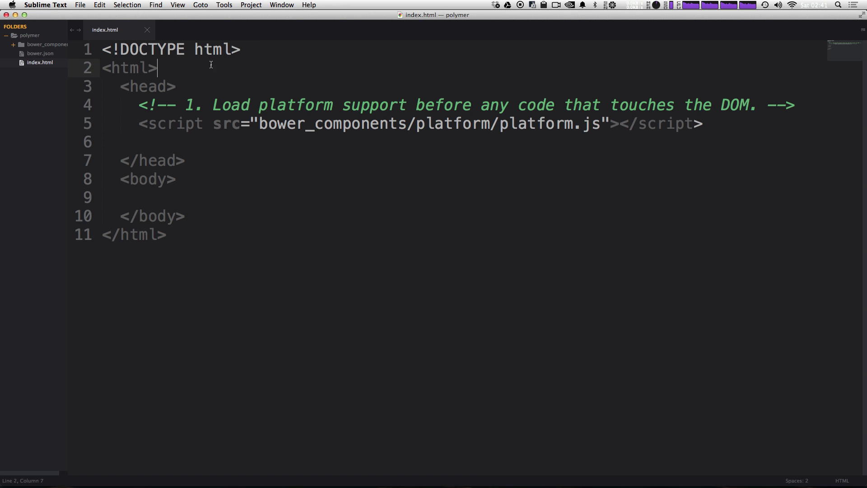
pyautogui.click(133, 88)
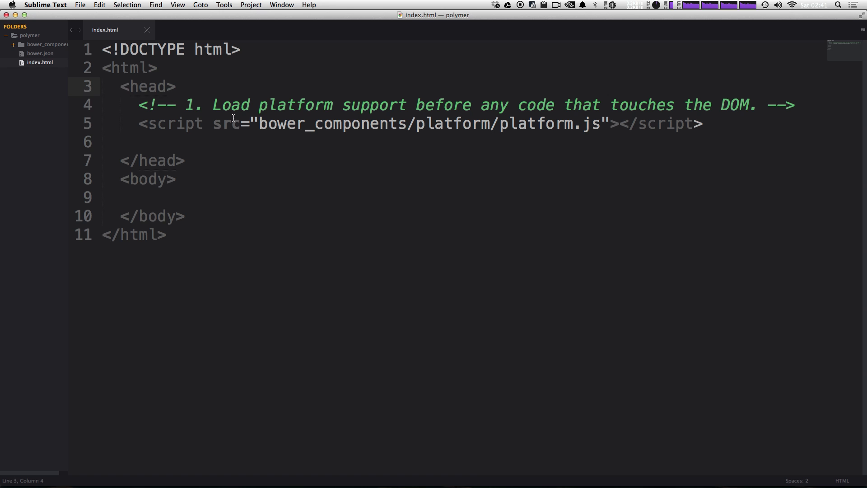
pyautogui.moveTo(139, 107); pyautogui.dragTo(248, 125)
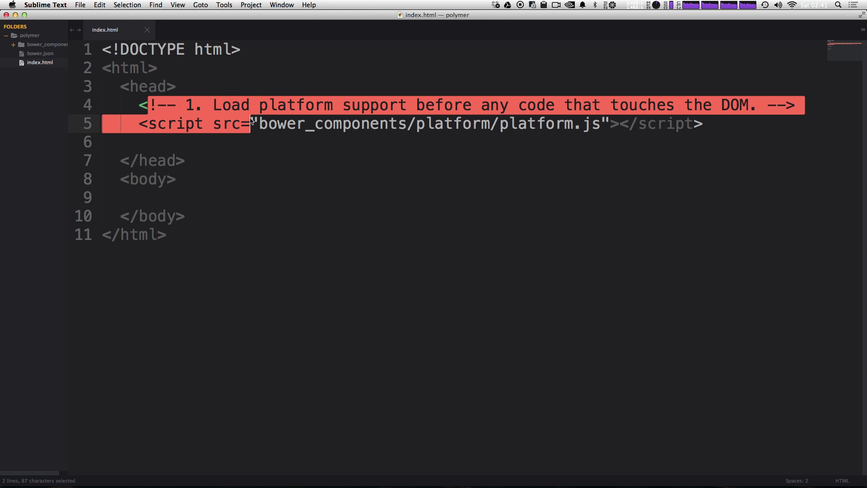
pyautogui.click(250, 122)
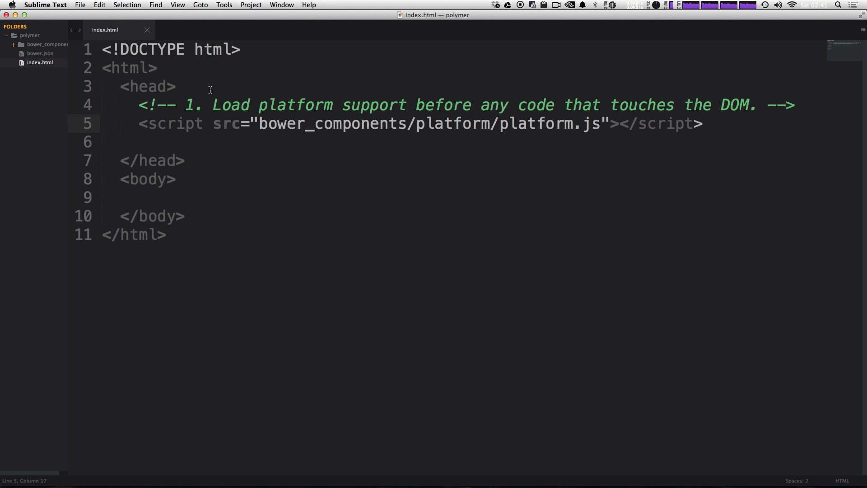
# Step: Expand bower_components/platform in the sidebar to confirm platform.js exists, then check the body
pyautogui.click(14, 44)
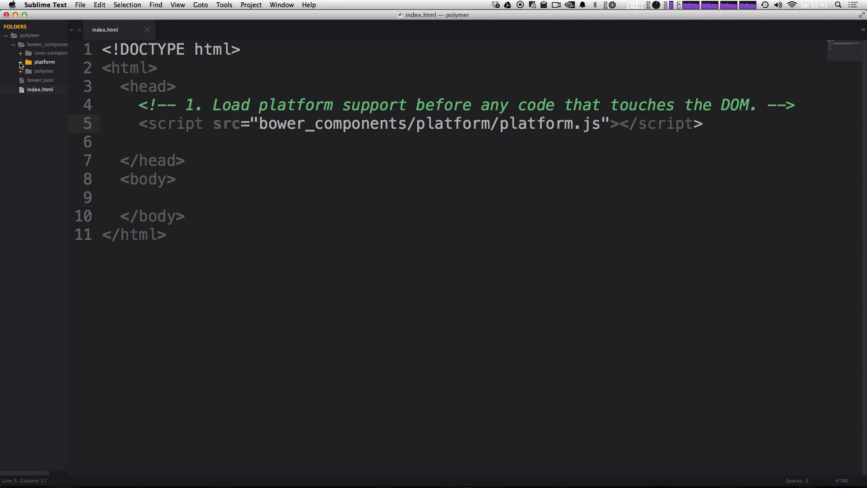
pyautogui.click(20, 63)
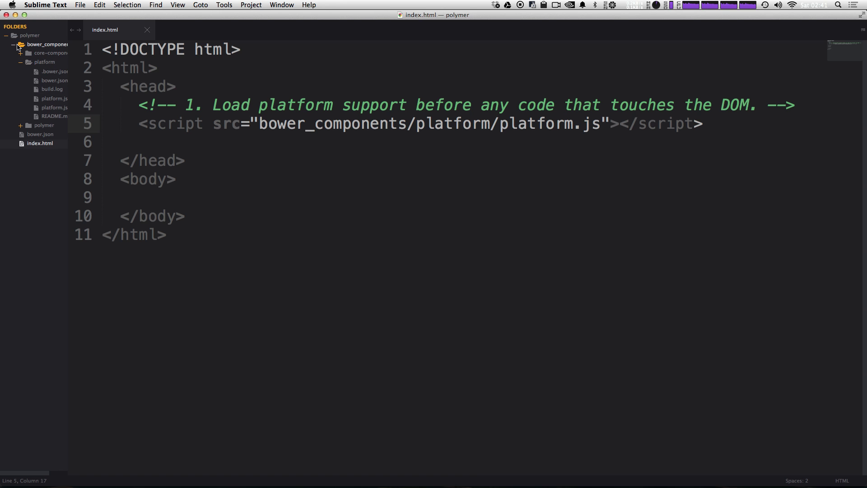
pyautogui.click(14, 45)
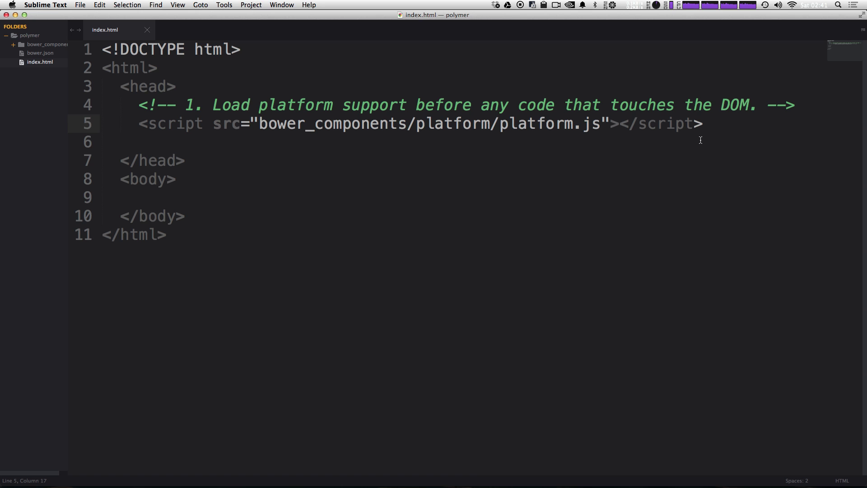
pyautogui.click(214, 193)
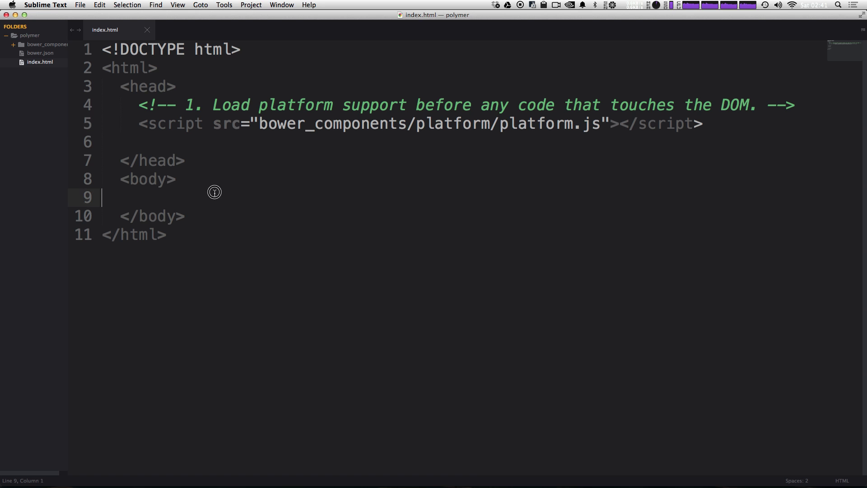
pyautogui.click(218, 212)
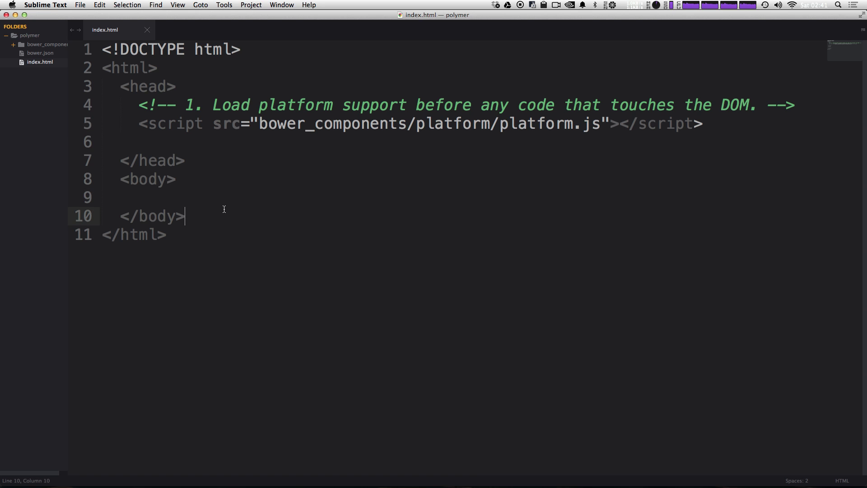